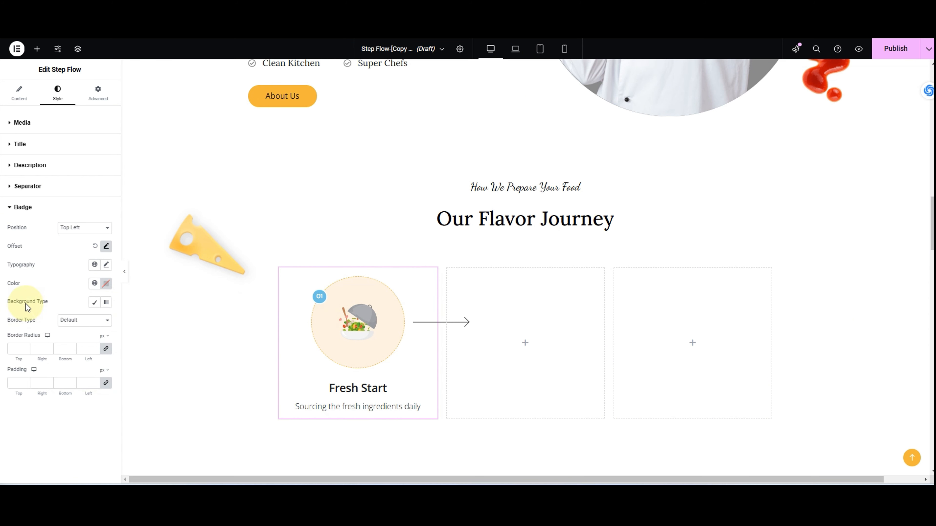
Step: Give the 01 badge a classic background in the global Accent color
{"action": "left_click", "coordinate": [94, 302]}
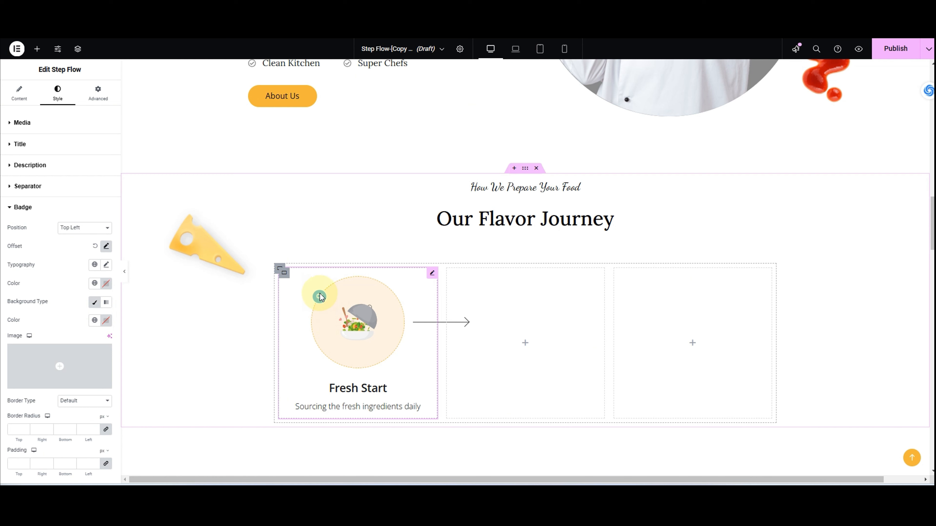
{"action": "left_click", "coordinate": [95, 321]}
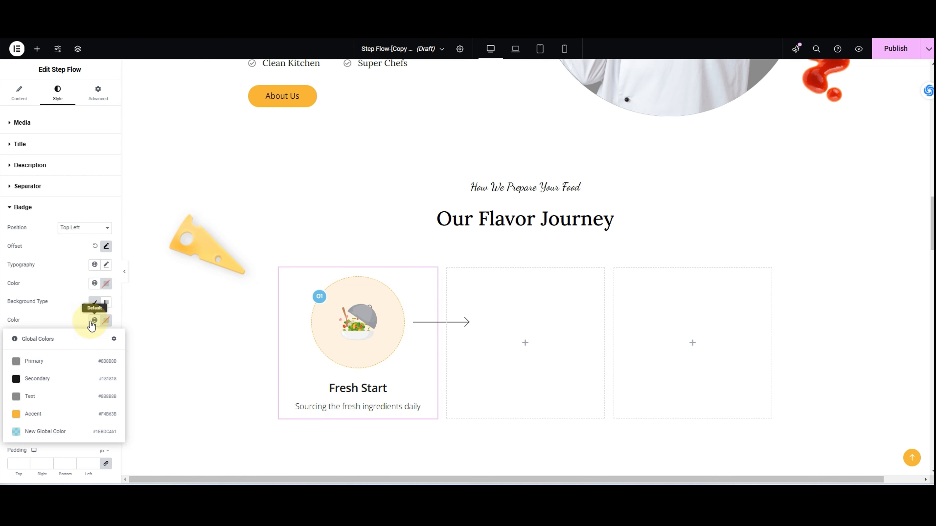
{"action": "left_click", "coordinate": [20, 417]}
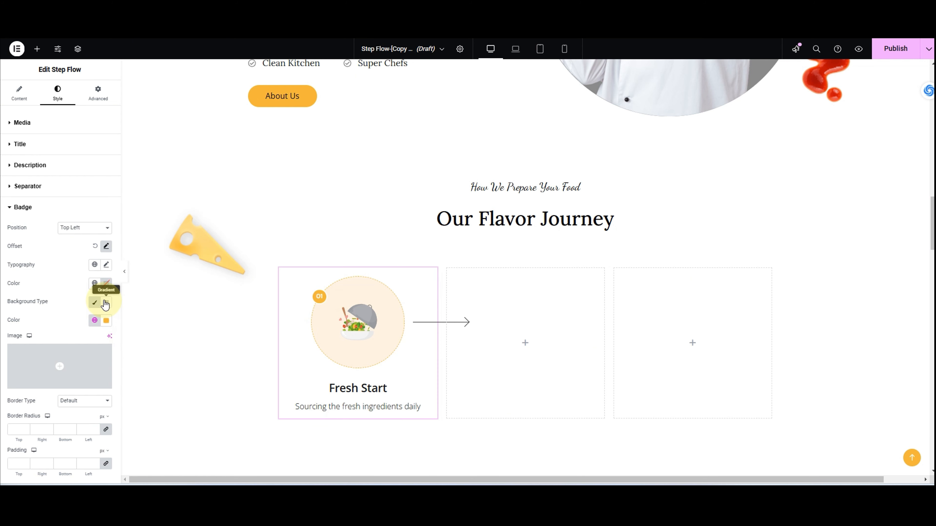
Step: Try the burger-and-fries photo from the media library as the badge's background image and remove it again
{"action": "mouse_move", "coordinate": [97, 362]}
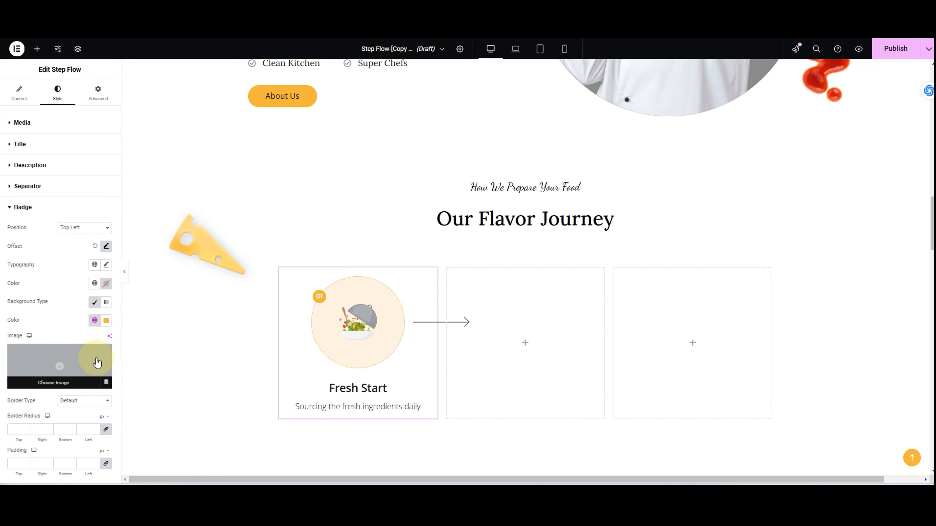
{"action": "left_click", "coordinate": [79, 380]}
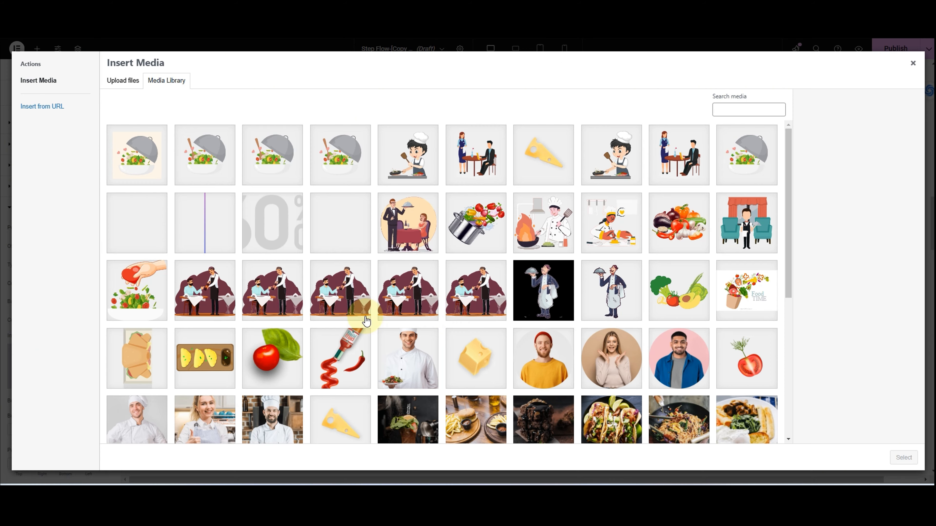
{"action": "left_click", "coordinate": [475, 424]}
{"action": "left_click", "coordinate": [903, 457]}
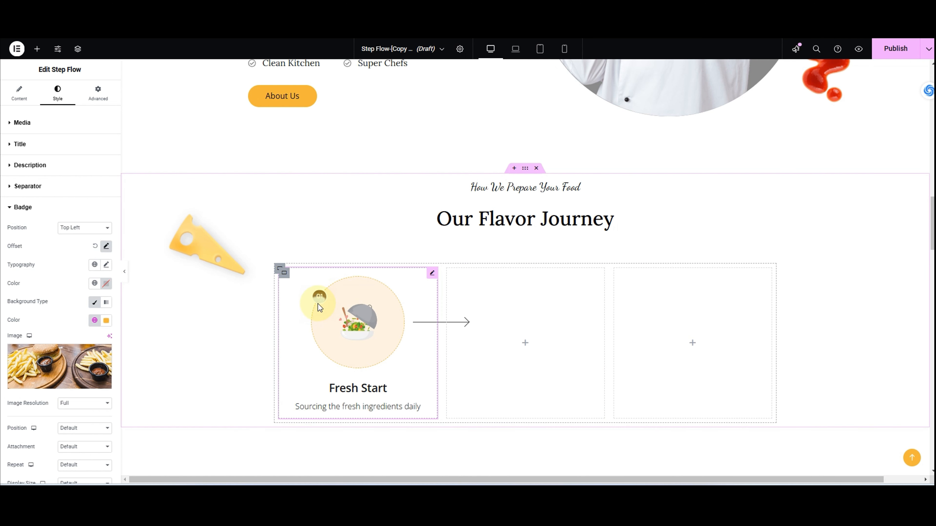
{"action": "mouse_move", "coordinate": [98, 363]}
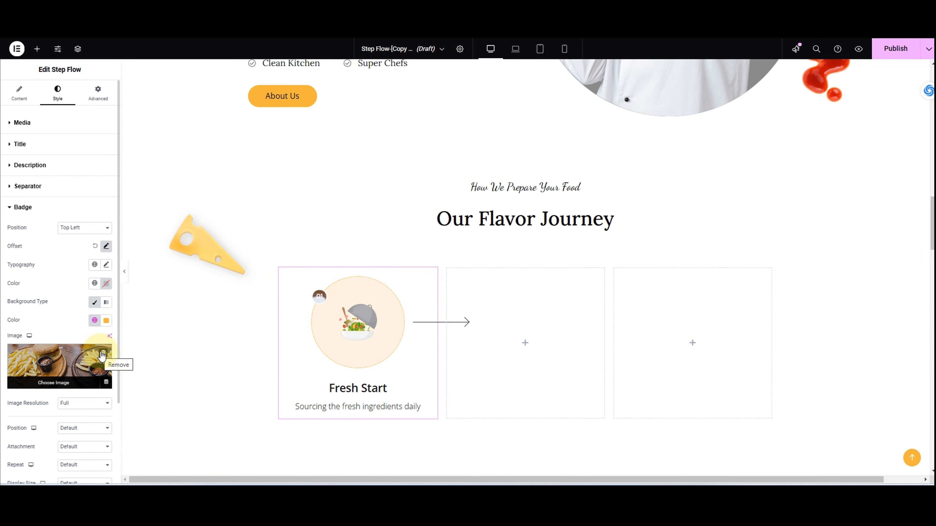
{"action": "left_click", "coordinate": [102, 355]}
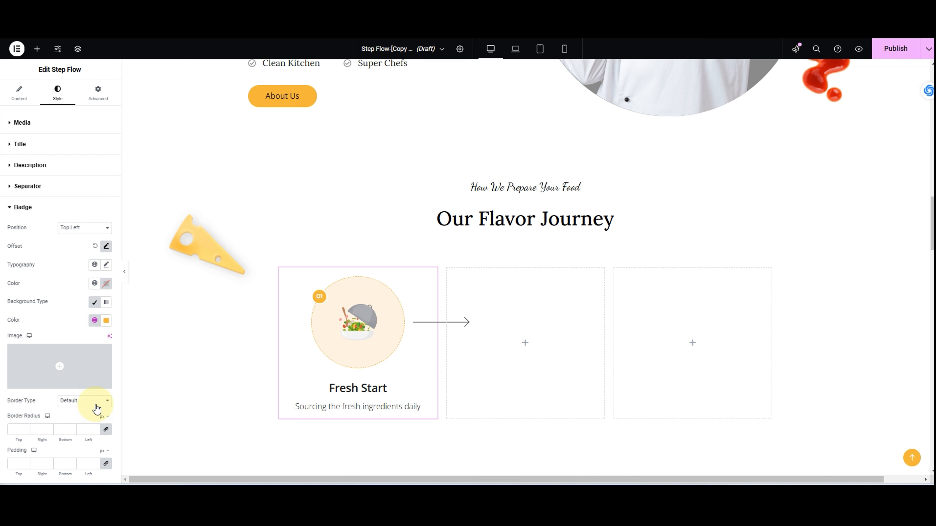
Step: Try Double, Dotted and Groove border types on the badge with the global Secondary color as border color
{"action": "left_click", "coordinate": [108, 402]}
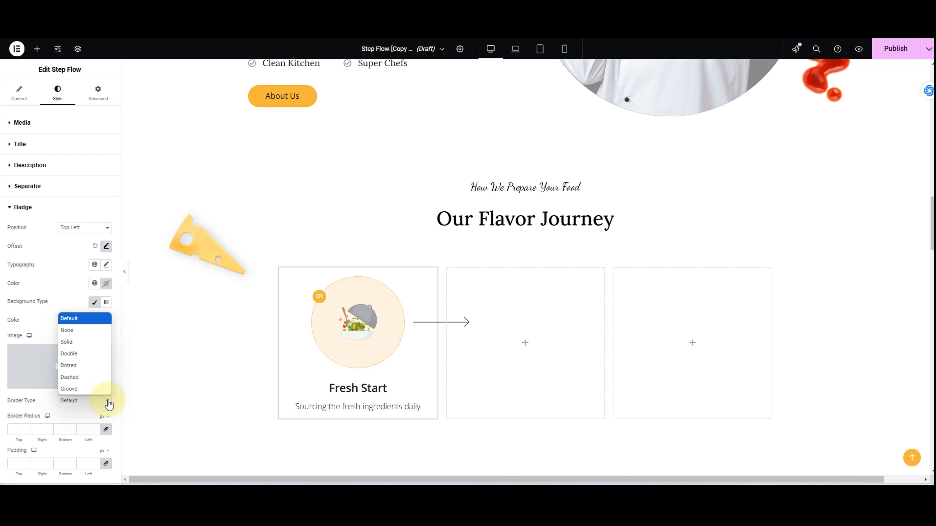
{"action": "left_click", "coordinate": [79, 354]}
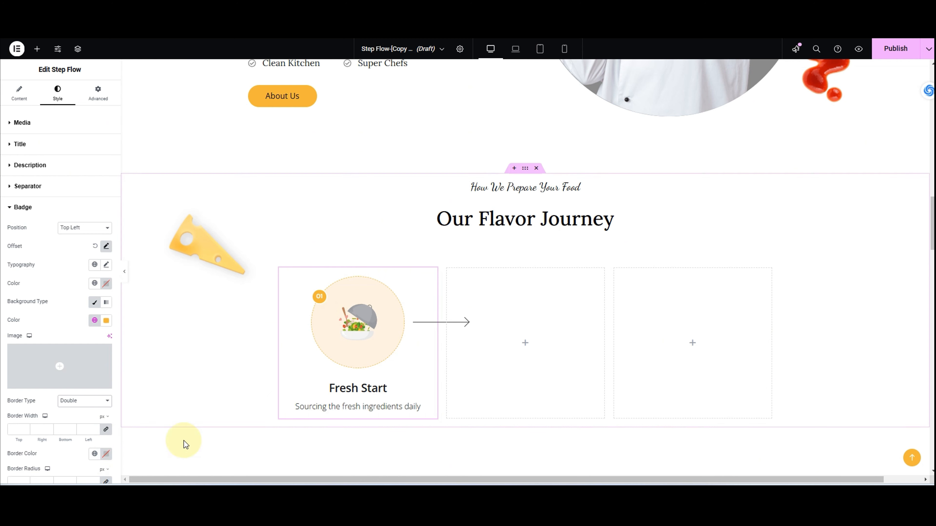
{"action": "left_click", "coordinate": [95, 454]}
{"action": "left_click", "coordinate": [18, 382]}
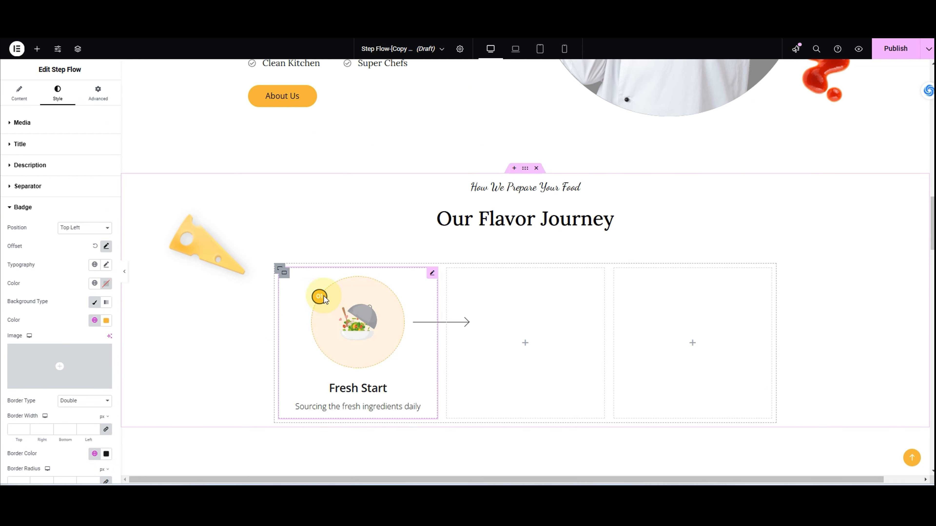
{"action": "left_click", "coordinate": [107, 402]}
{"action": "left_click", "coordinate": [72, 366]}
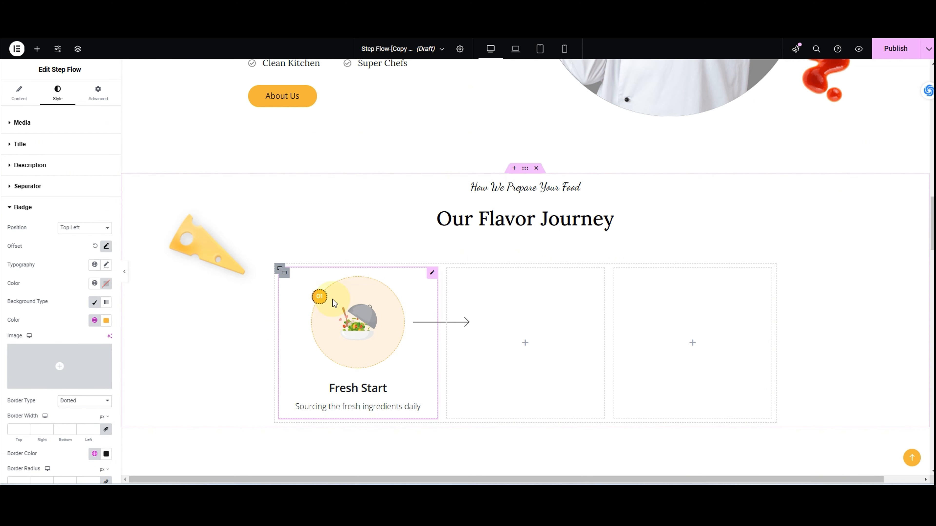
{"action": "left_click", "coordinate": [107, 400]}
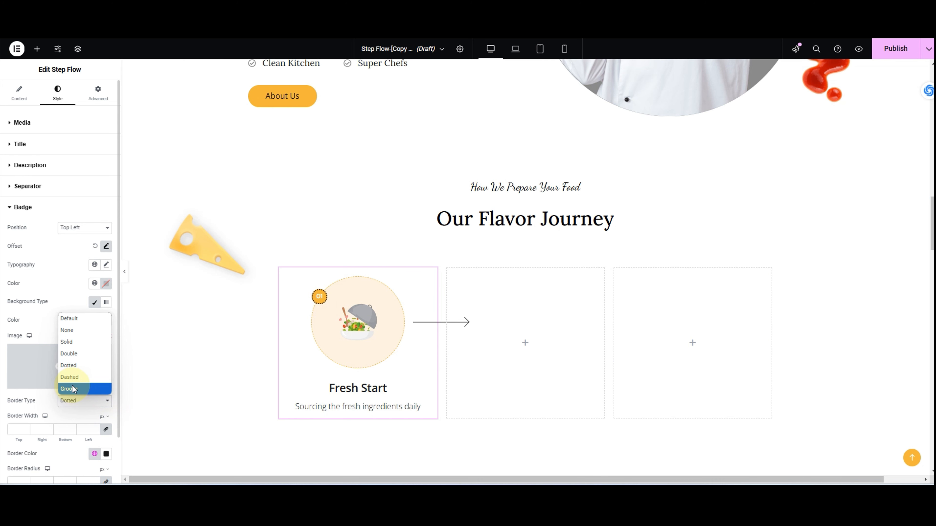
{"action": "left_click", "coordinate": [71, 388]}
Step: Set the badge's border type to None, clear its border radius and set its padding to 9 px on all sides
{"action": "left_click", "coordinate": [106, 401]}
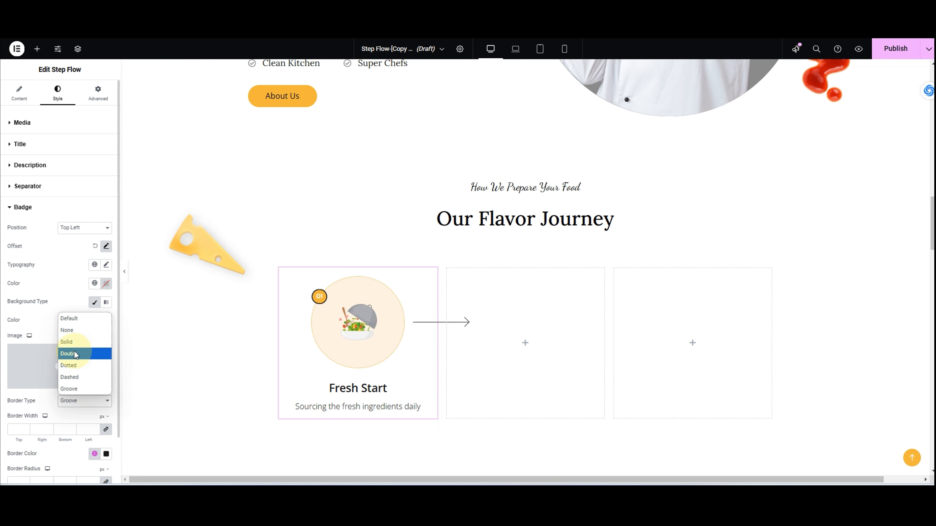
{"action": "left_click", "coordinate": [74, 329]}
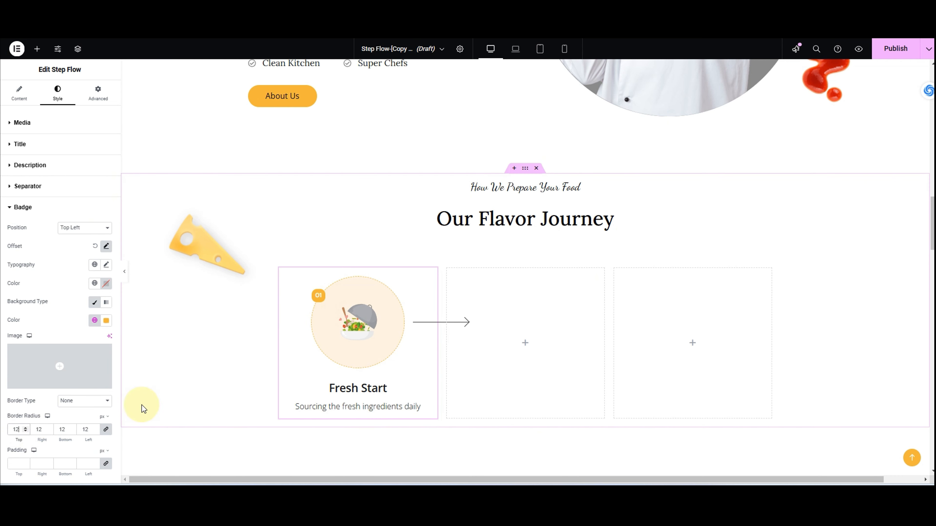
{"action": "left_click", "coordinate": [18, 431]}
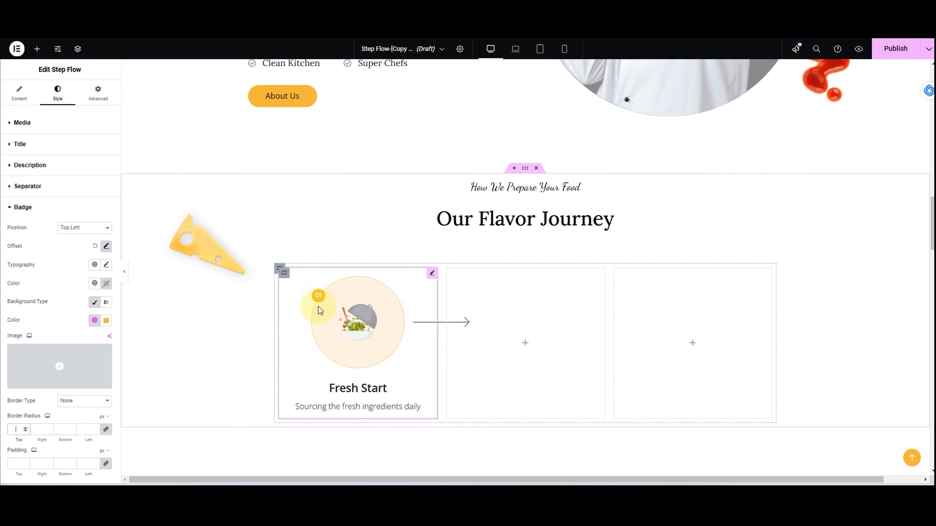
{"action": "left_click", "coordinate": [25, 462]}
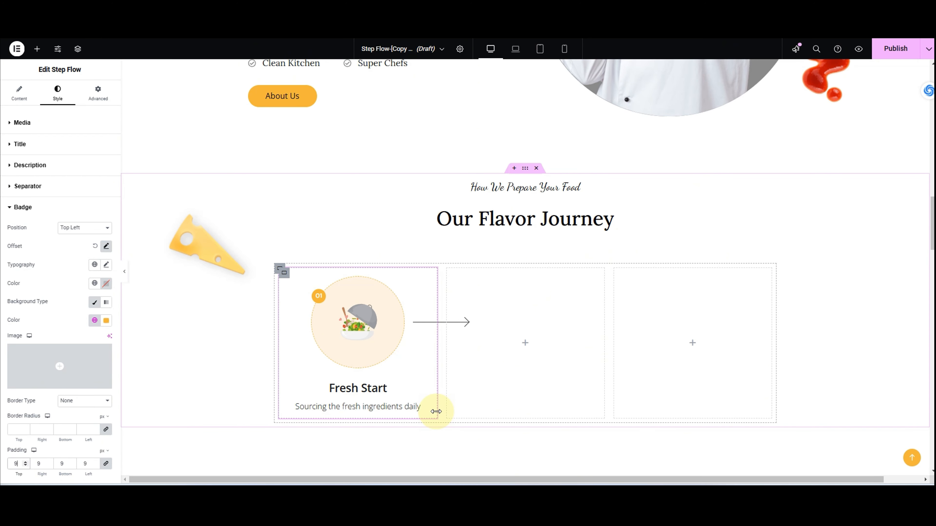
Step: Duplicate the Fresh Start step flow widget and move the copy into the empty middle column
{"action": "scroll", "coordinate": [384, 384], "scroll_direction": "up", "scroll_amount": 1}
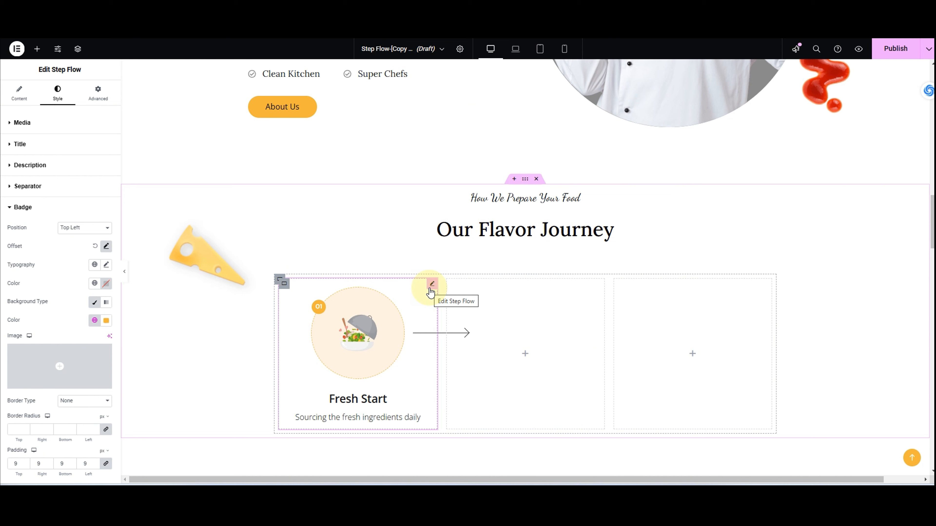
{"action": "right_click", "coordinate": [430, 292]}
{"action": "left_click", "coordinate": [445, 305]}
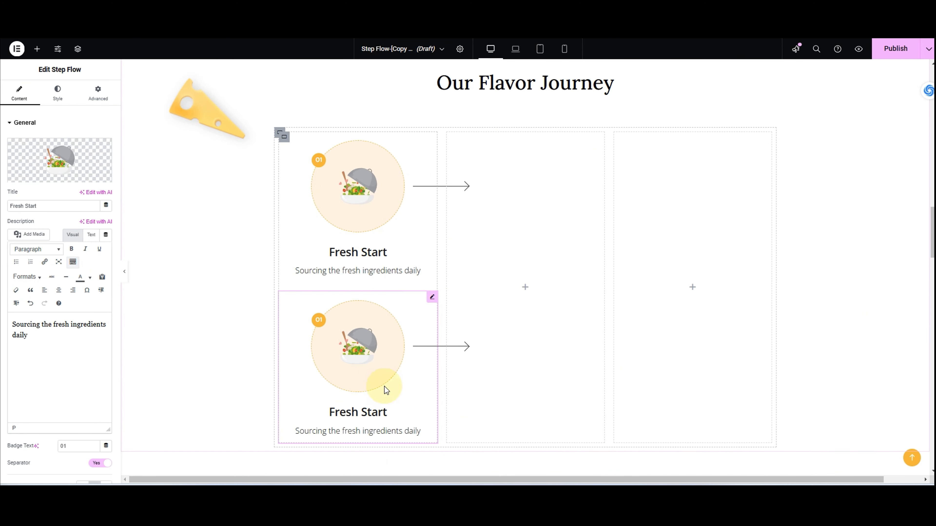
{"action": "left_click_drag", "start_coordinate": [372, 356], "coordinate": [530, 230]}
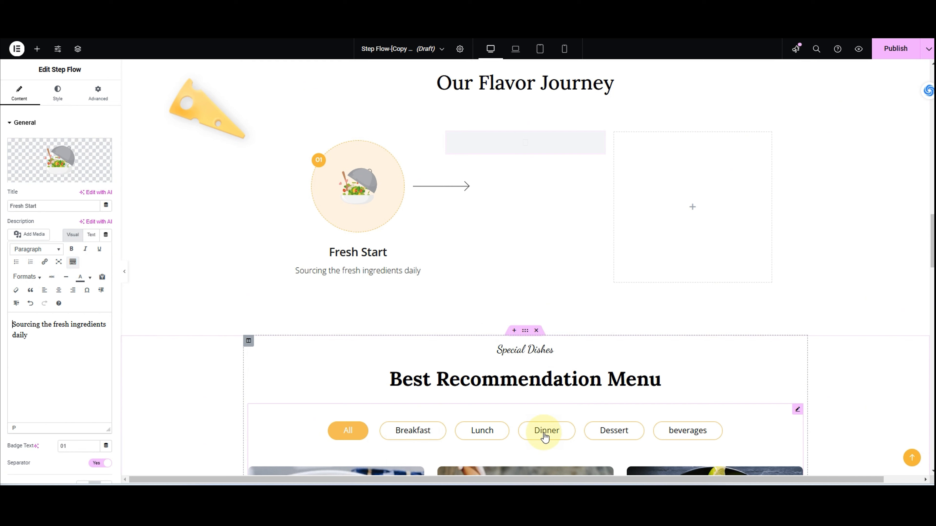
Step: Duplicate the step flow widget in the middle column and move the copy into the empty third column
{"action": "right_click", "coordinate": [598, 143]}
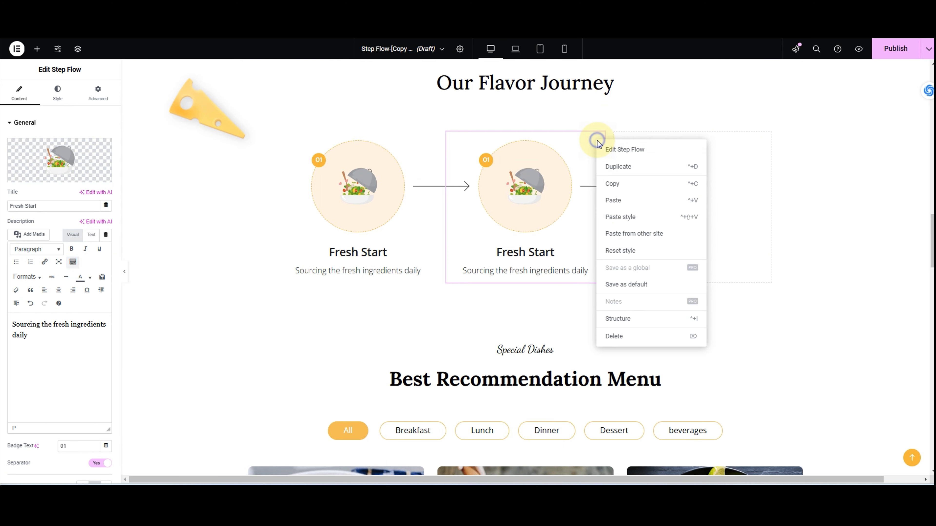
{"action": "left_click", "coordinate": [619, 167]}
{"action": "left_click_drag", "start_coordinate": [589, 336], "coordinate": [678, 206]}
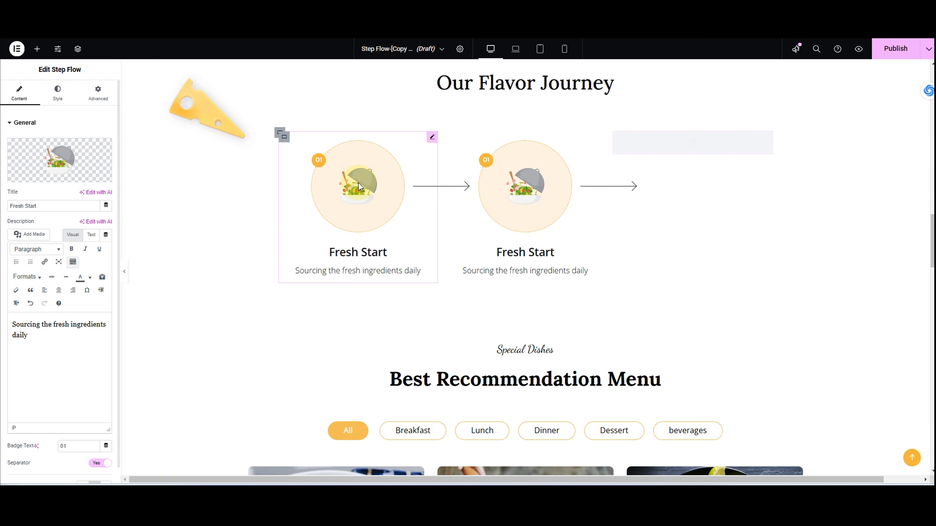
Step: Replace the middle step's icon with the illustration of a chef cooking from the media library
{"action": "left_click", "coordinate": [514, 201]}
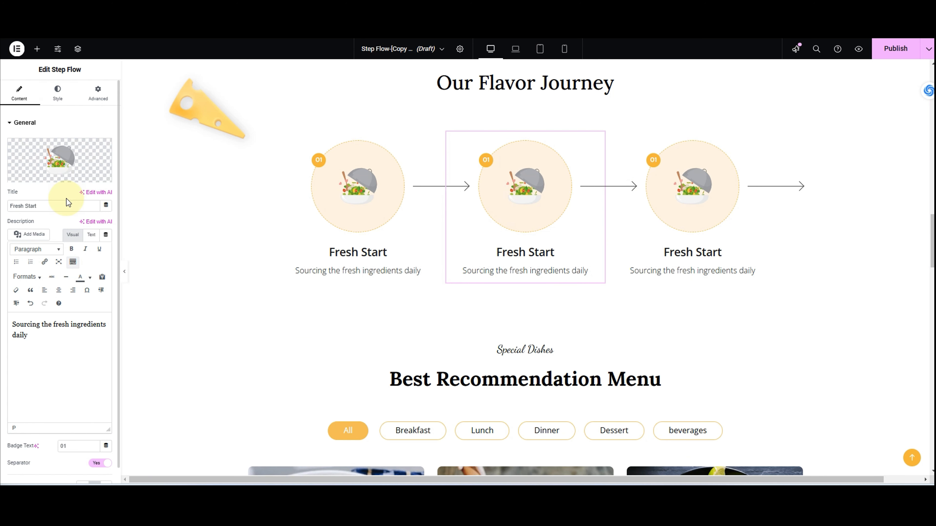
{"action": "mouse_move", "coordinate": [62, 173]}
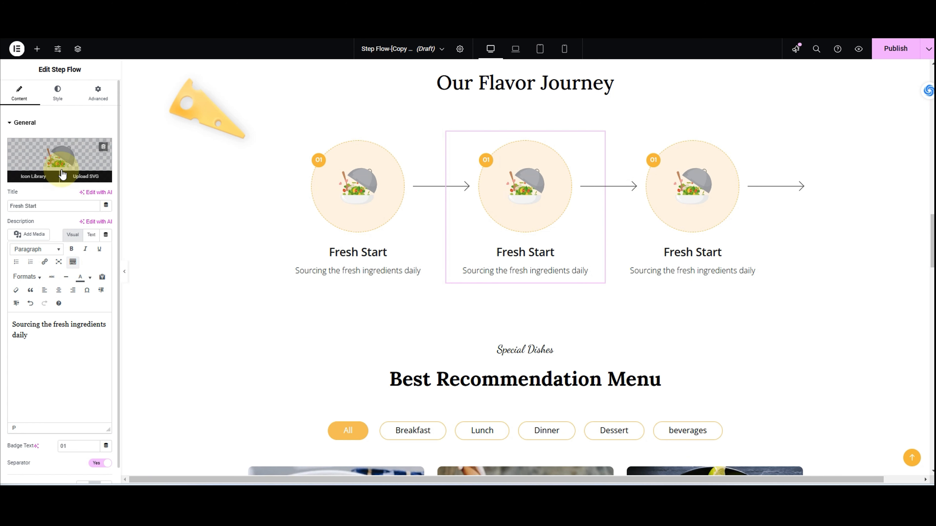
{"action": "left_click", "coordinate": [79, 178]}
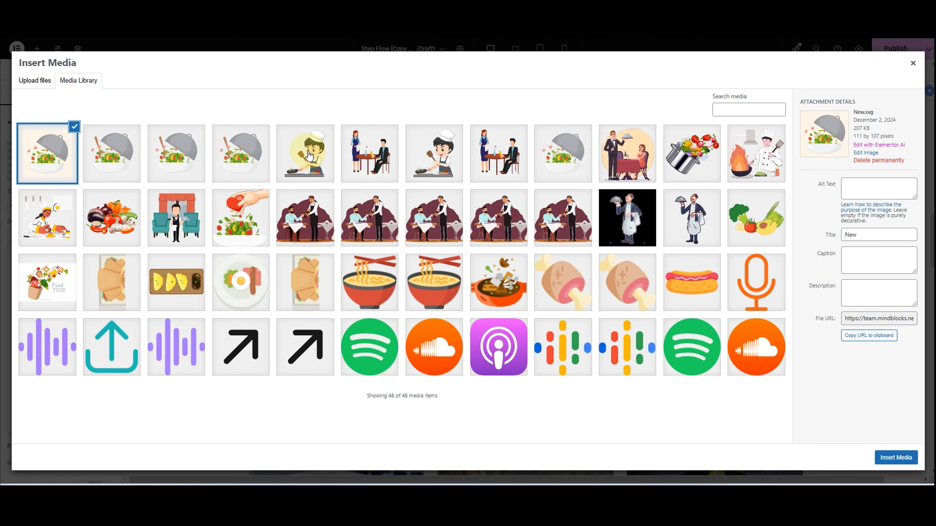
{"action": "left_click", "coordinate": [308, 155]}
{"action": "left_click", "coordinate": [895, 457]}
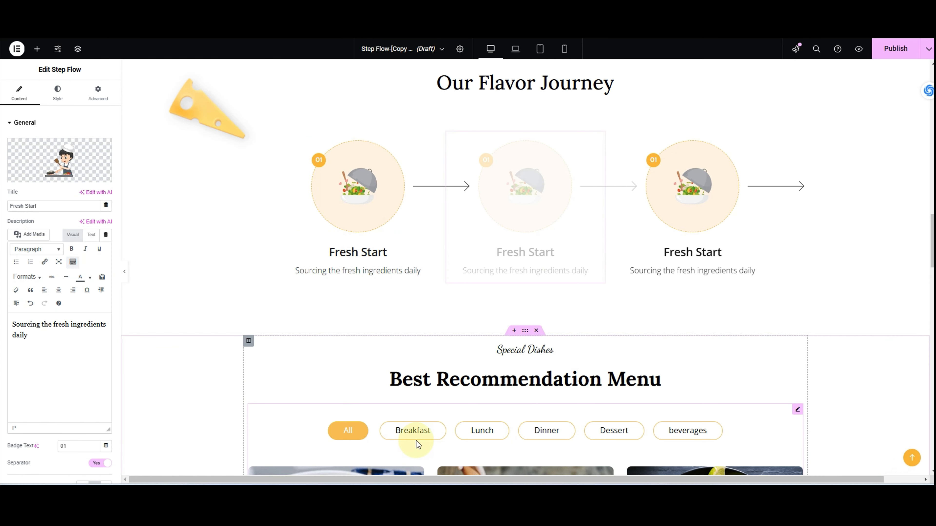
Step: Set the middle step's title to "Lovingly Made" and its description to "preparing dish with love and care"
{"action": "key", "text": "BackSpace"}
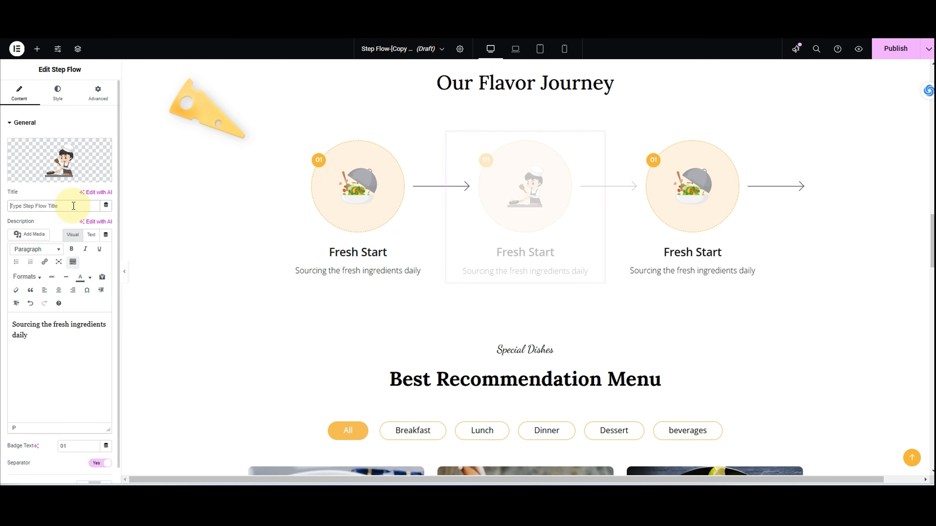
{"action": "type", "text": "Lovingly Made"}
{"action": "left_click_drag", "start_coordinate": [11, 326], "coordinate": [34, 341]}
{"action": "key", "text": "BackSpace"}
{"action": "type", "text": "p"}
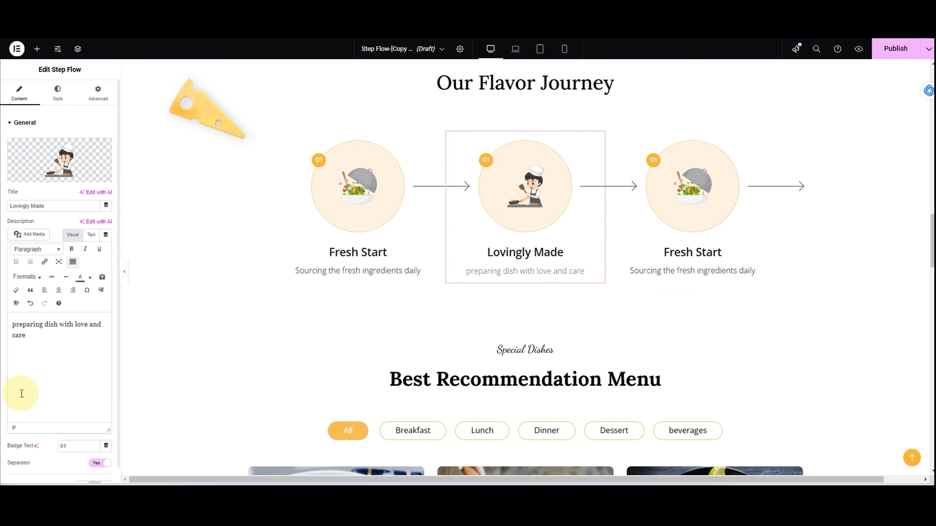
Step: Capitalize the first letter of the middle step's description and set its badge text to 02
{"action": "left_click", "coordinate": [16, 326]}
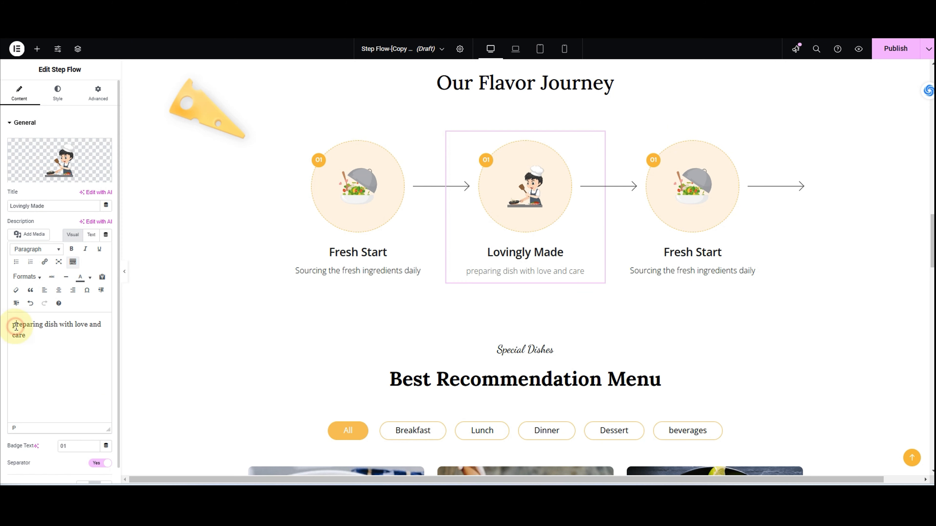
{"action": "key", "text": "BackSpace"}
{"action": "type", "text": "P"}
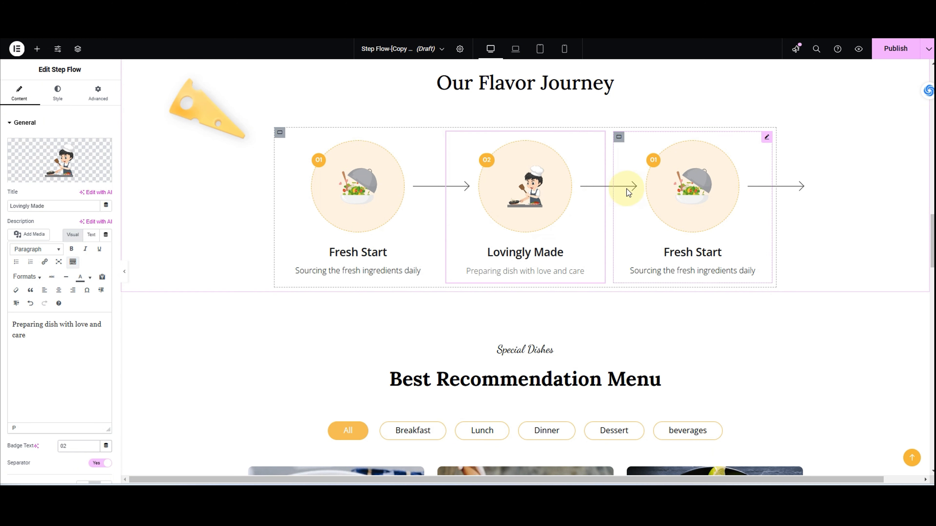
Step: Replace the third step's icon with the illustration of a waitress beside a seated diner and set its title to "Warm Hospitality"
{"action": "scroll", "coordinate": [61, 446], "scroll_direction": "down", "scroll_amount": 1}
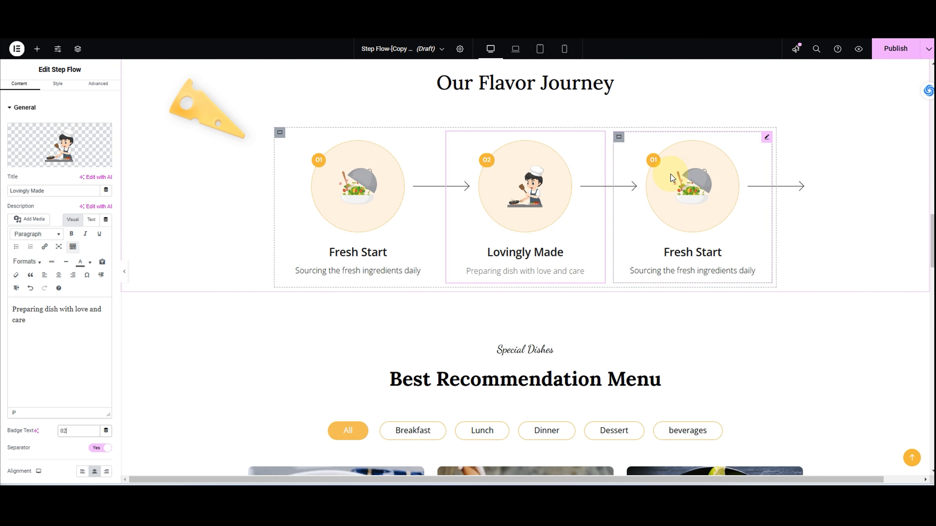
{"action": "scroll", "coordinate": [51, 221], "scroll_direction": "up", "scroll_amount": 1}
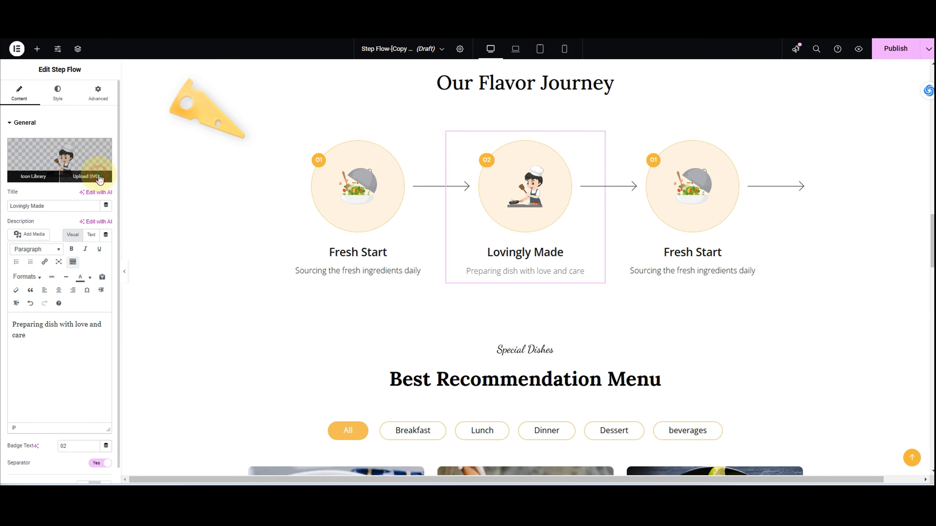
{"action": "left_click", "coordinate": [99, 177]}
{"action": "left_click", "coordinate": [497, 150]}
{"action": "left_click", "coordinate": [368, 150]}
{"action": "left_click", "coordinate": [879, 458]}
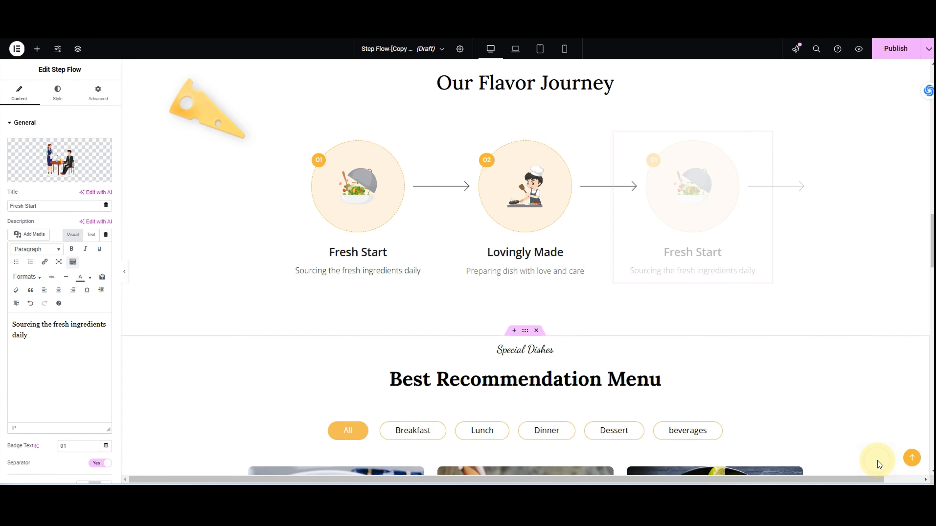
{"action": "left_click", "coordinate": [62, 202]}
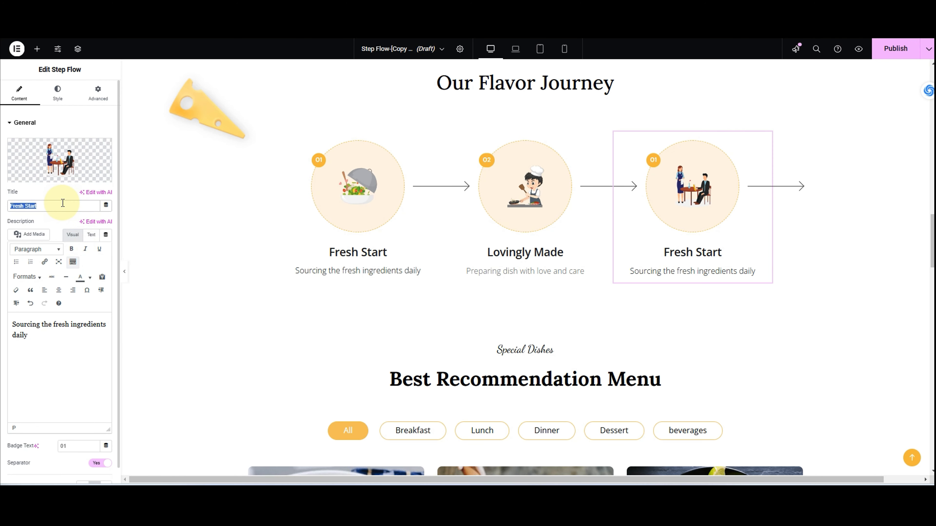
{"action": "type", "text": "Warm Hospitality"}
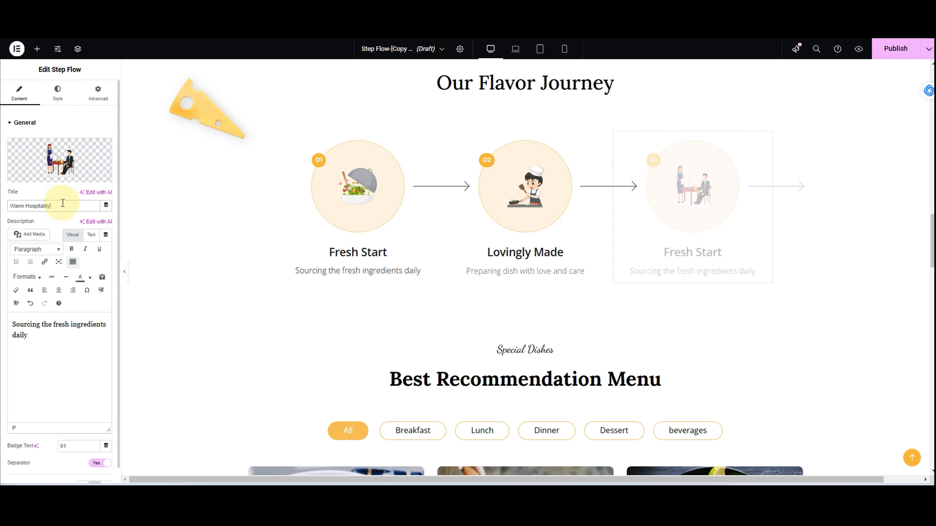
Step: Replace the third step's description with "Serving meal with warmth and welcome"
{"action": "left_click_drag", "start_coordinate": [13, 324], "coordinate": [34, 335]}
{"action": "key", "text": "BackSpace"}
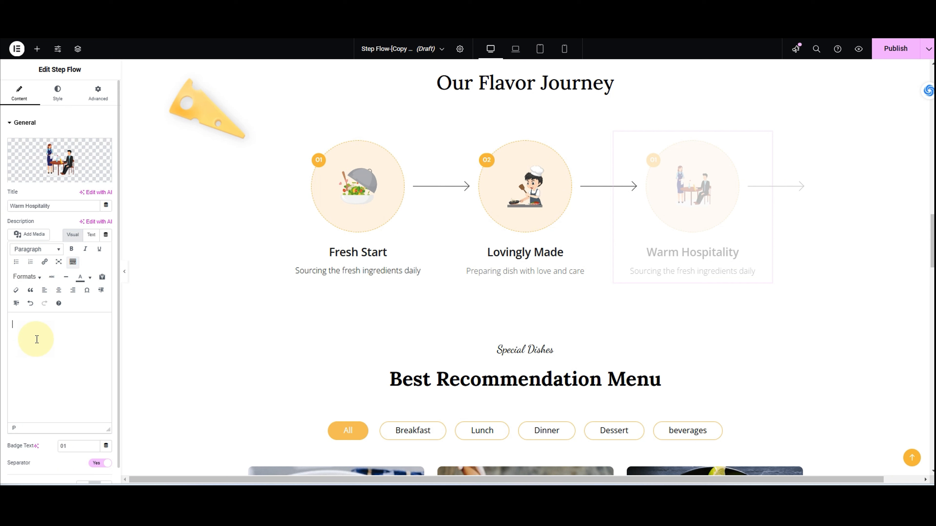
{"action": "type", "text": "Serving meal with warmth and welcome"}
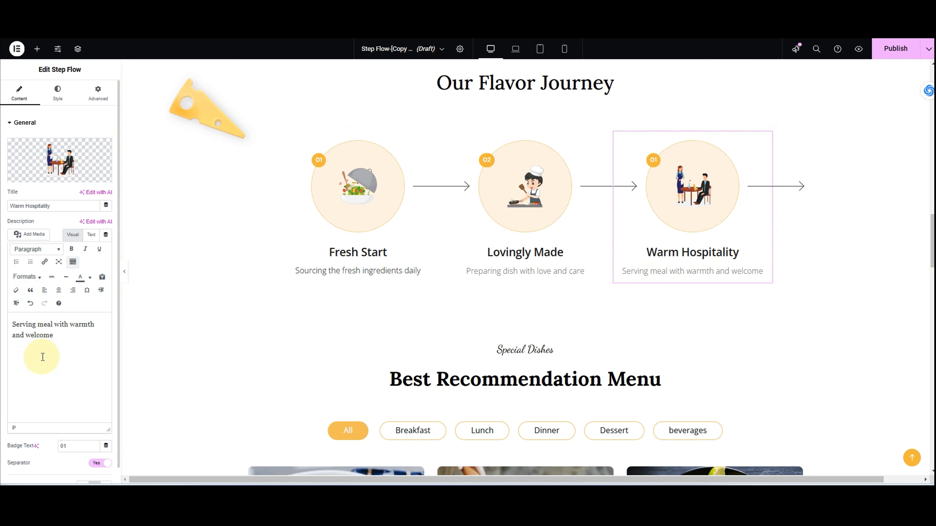
Step: Set the third step's badge text to 03 and turn off its separator arrow
{"action": "left_click", "coordinate": [79, 445]}
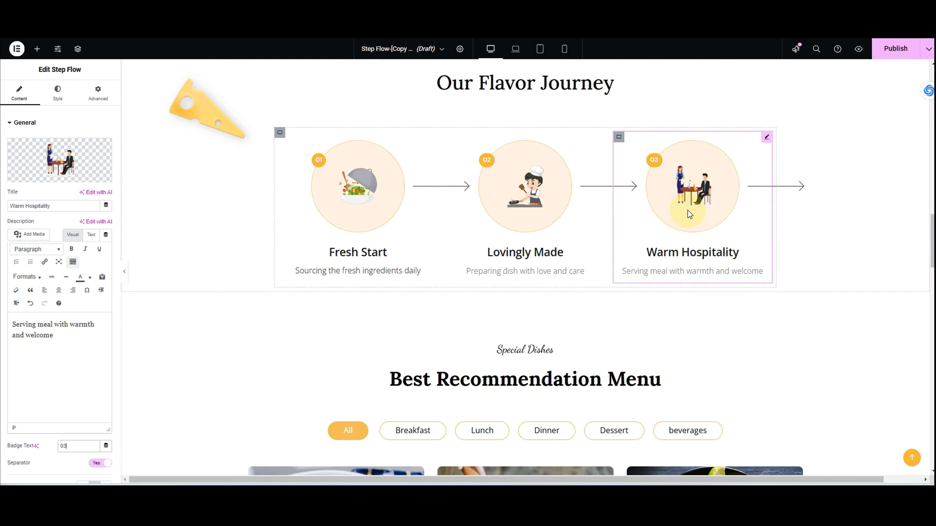
{"action": "left_click", "coordinate": [95, 465]}
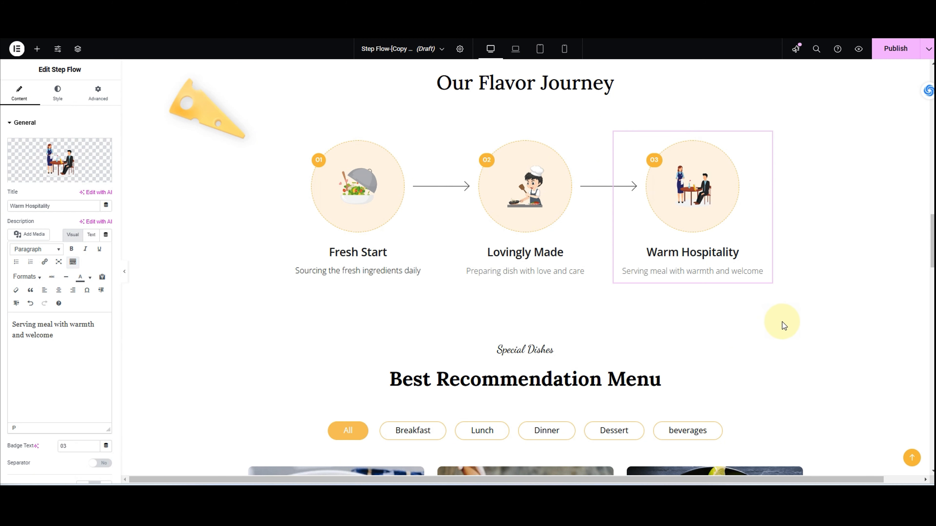
Step: Publish the page and preview it to check the three steps in the "Our Flavor Journey" section
{"action": "scroll", "coordinate": [784, 326], "scroll_direction": "up", "scroll_amount": 1}
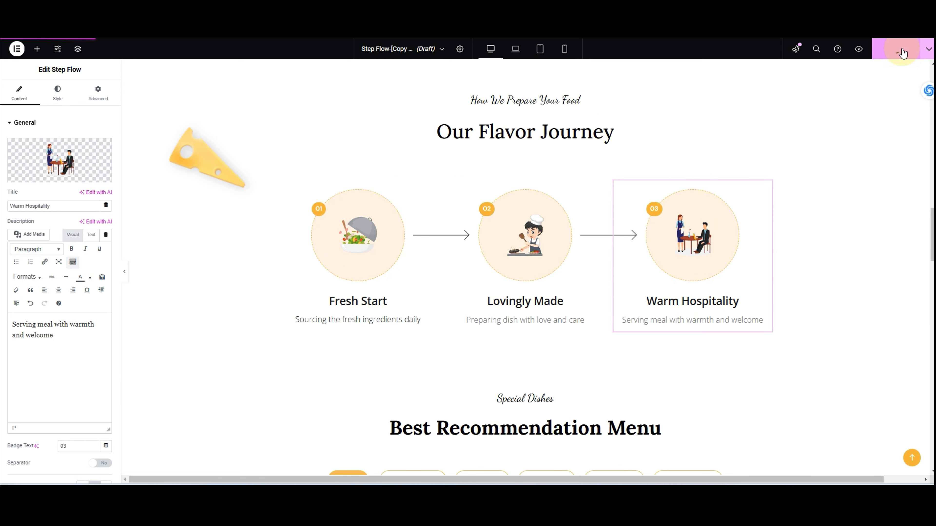
{"action": "left_click", "coordinate": [859, 59]}
{"action": "scroll", "coordinate": [844, 155], "scroll_direction": "down", "scroll_amount": 10}
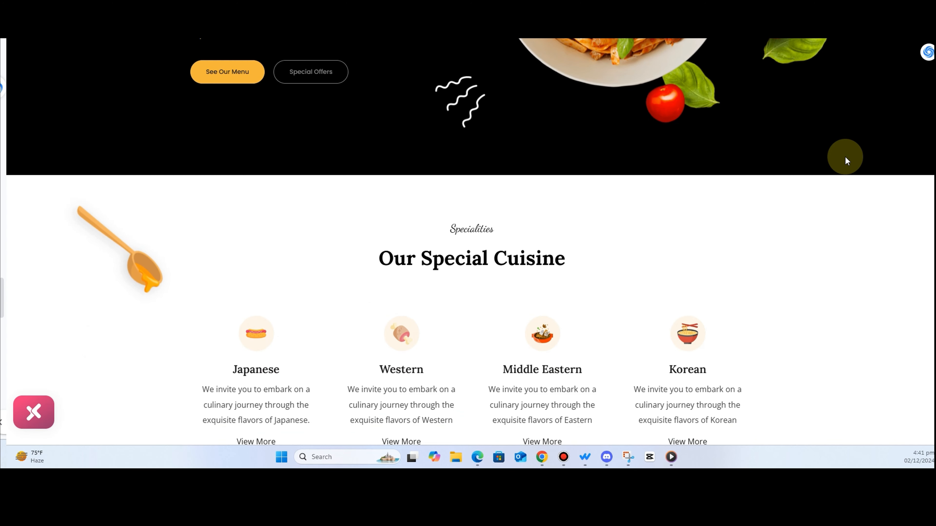
{"action": "scroll", "coordinate": [845, 158], "scroll_direction": "down", "scroll_amount": 15}
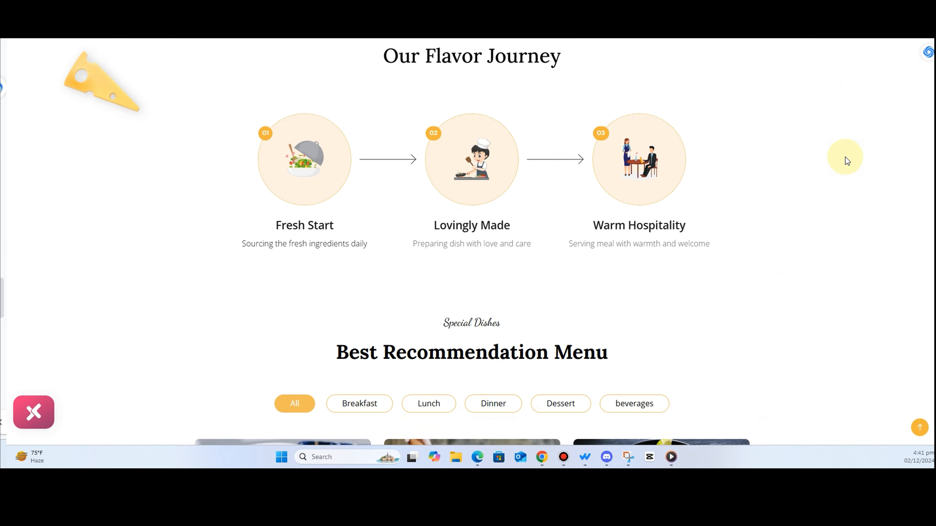
{"action": "scroll", "coordinate": [845, 158], "scroll_direction": "down", "scroll_amount": 10}
{"action": "scroll", "coordinate": [844, 158], "scroll_direction": "up", "scroll_amount": 10}
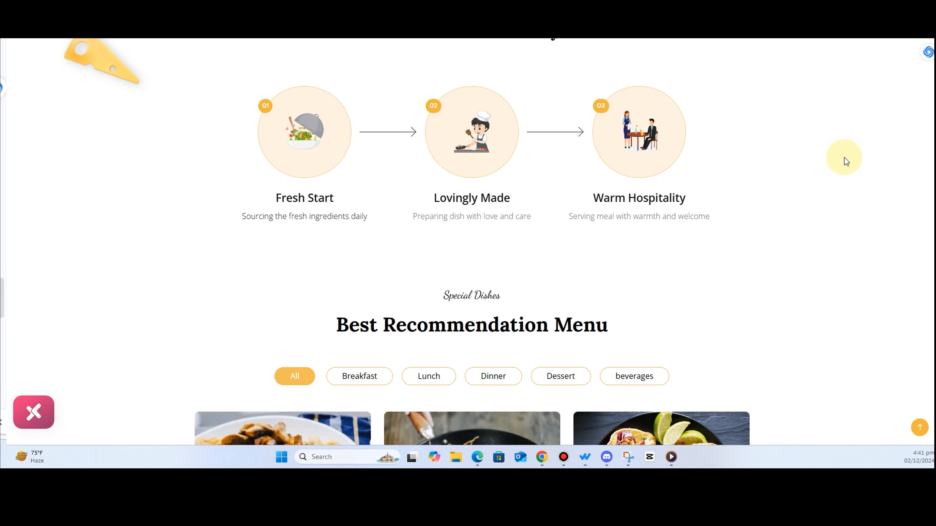